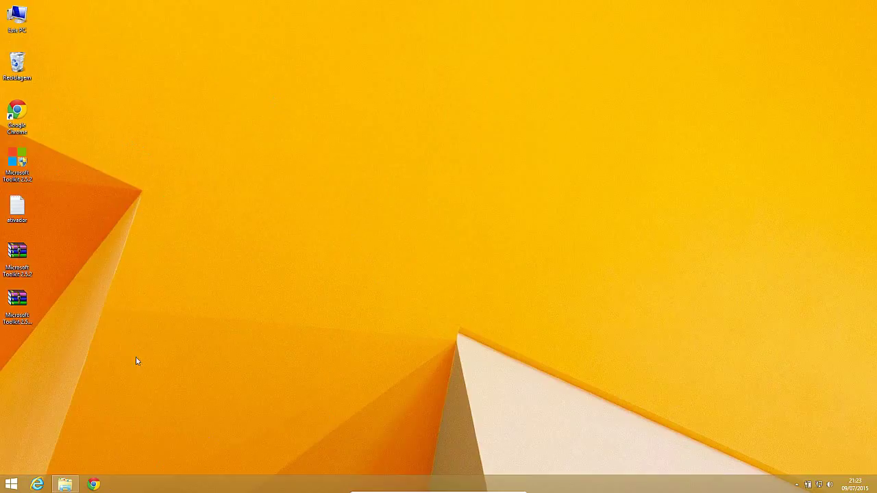
Run the setup application from the removable drive (G:) and allow it to make changes to the computer
click(66, 484)
click(64, 485)
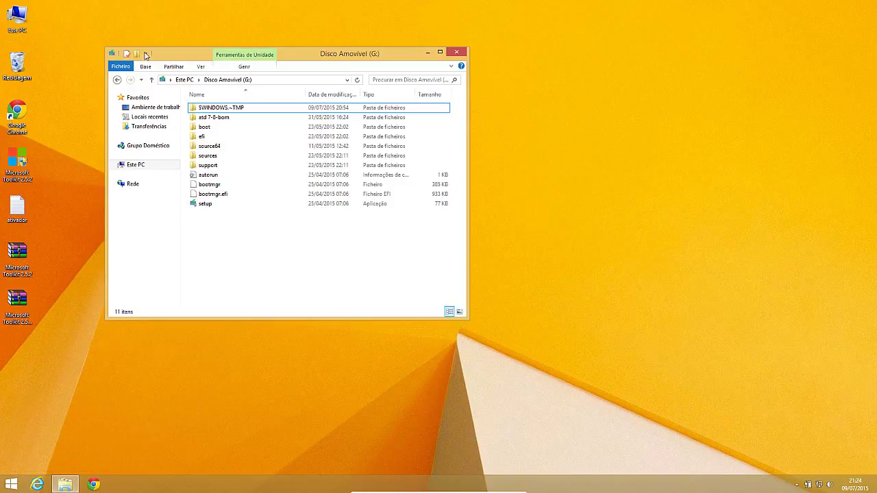
drag(163, 55, 240, 56)
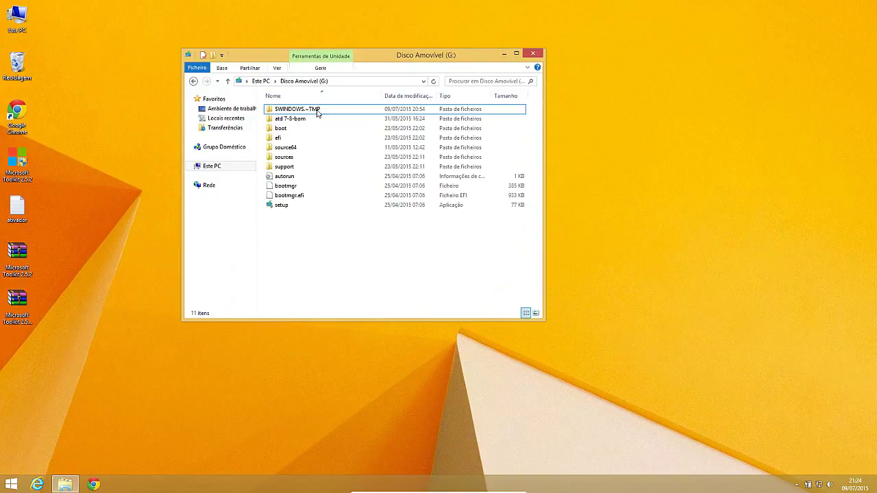
double_click(274, 208)
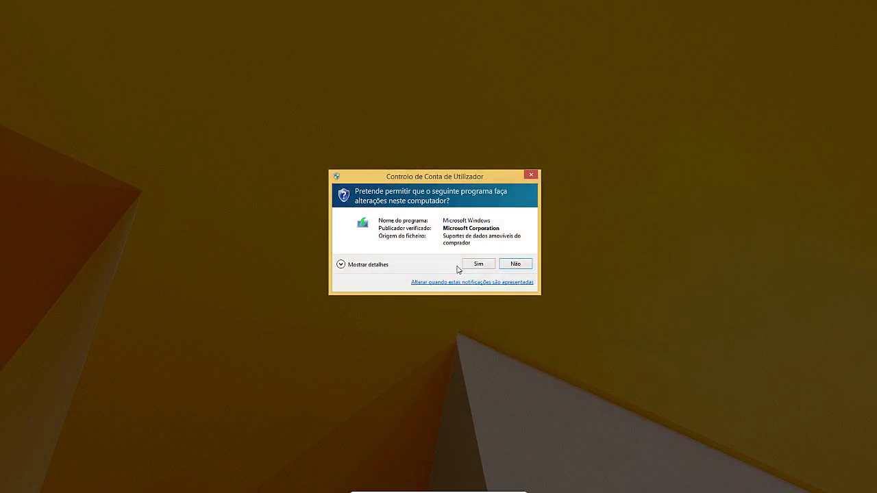
click(480, 264)
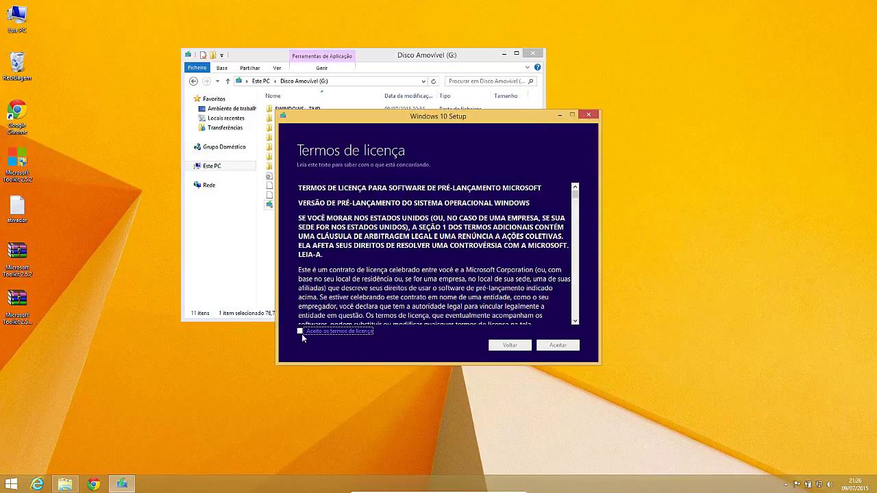
Agree to the Windows 10 licence terms and continue the setup
click(300, 332)
click(301, 332)
drag(575, 196, 576, 246)
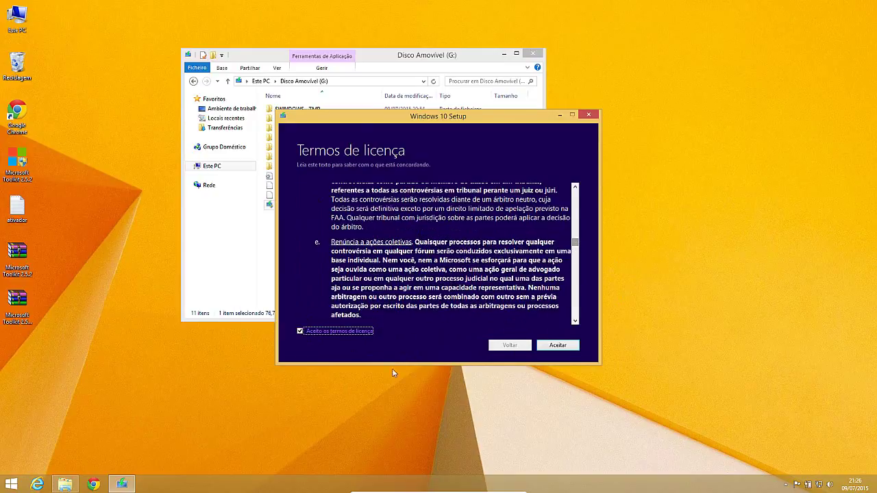
click(565, 347)
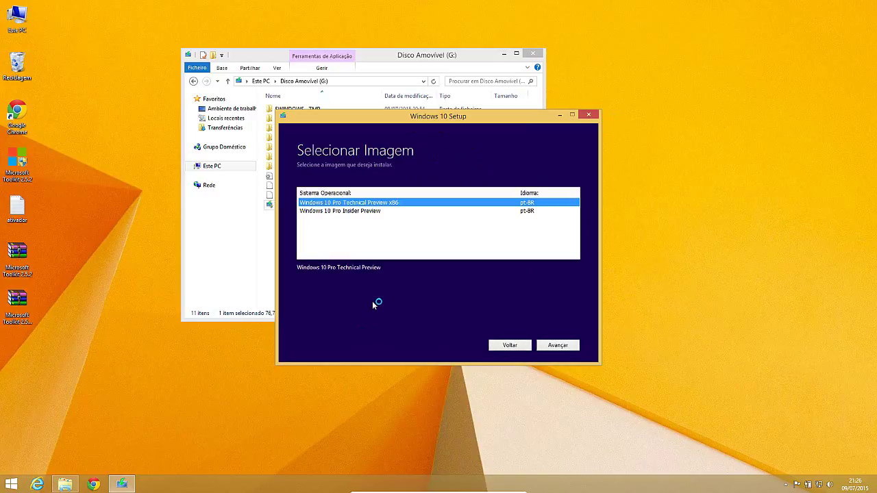
Choose the Windows 10 Pro Technical Preview x86 image and keep only personal files
click(561, 346)
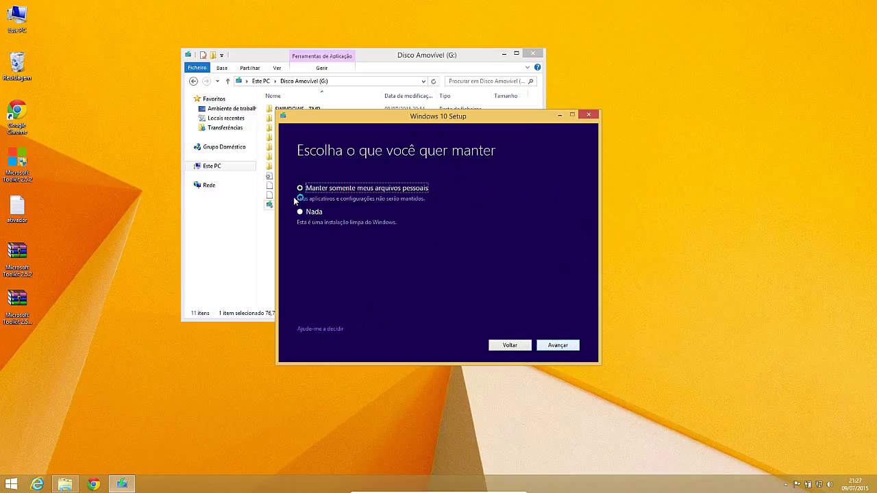
click(301, 213)
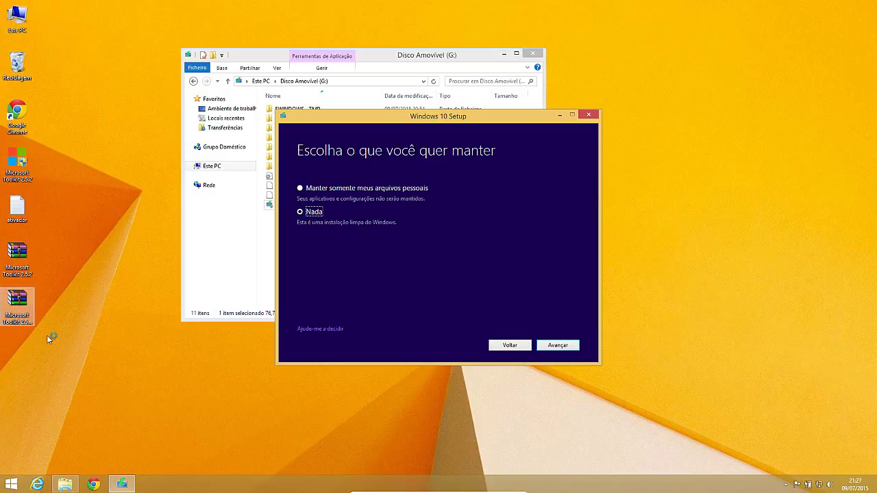
click(302, 188)
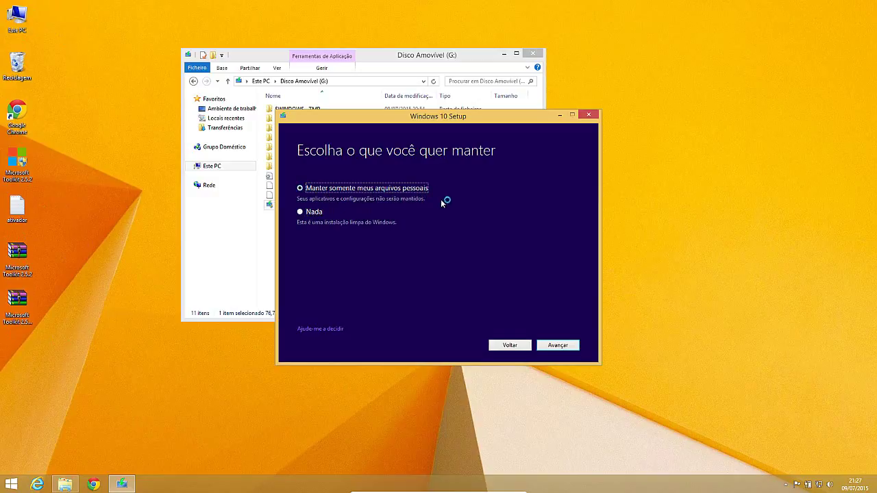
click(568, 346)
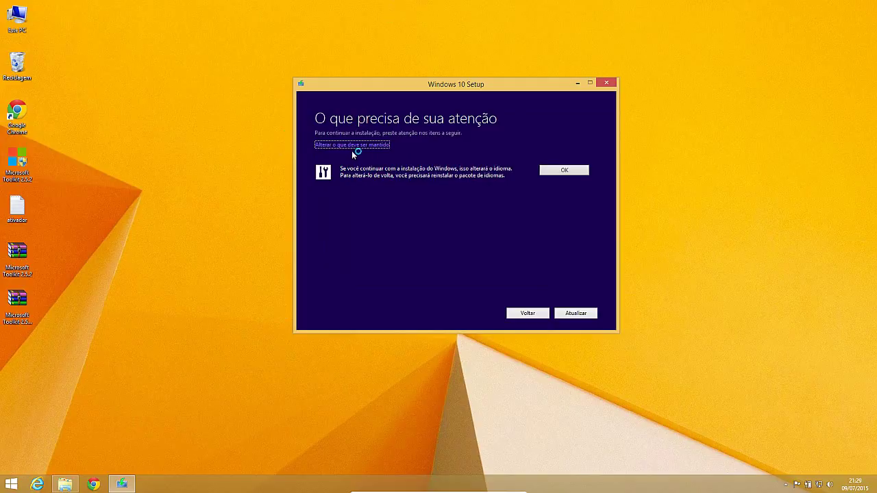
Acknowledge the language change notice and start installing Windows 10
click(572, 174)
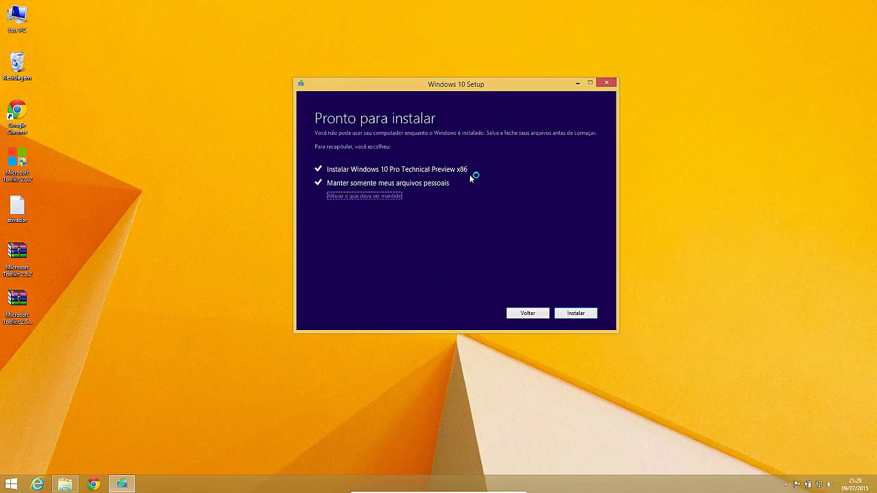
click(580, 314)
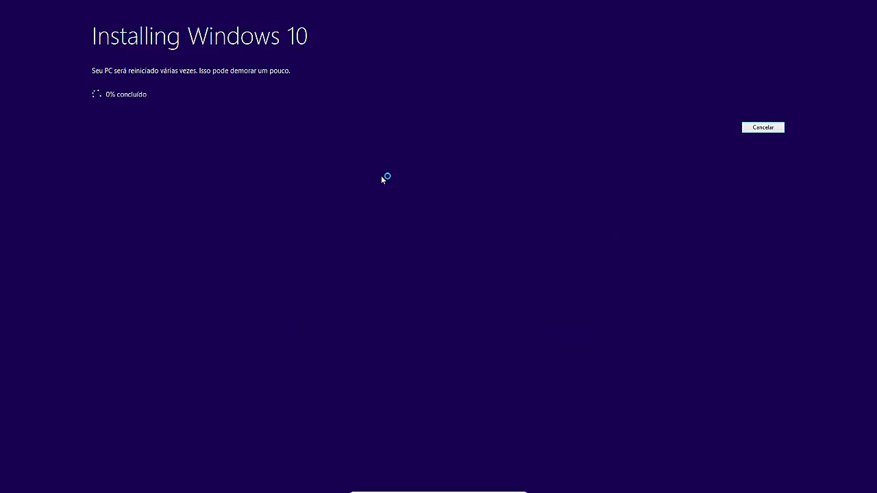
Switch the virtual machine from fullscreen to windowed mode
click(405, 485)
click(406, 436)
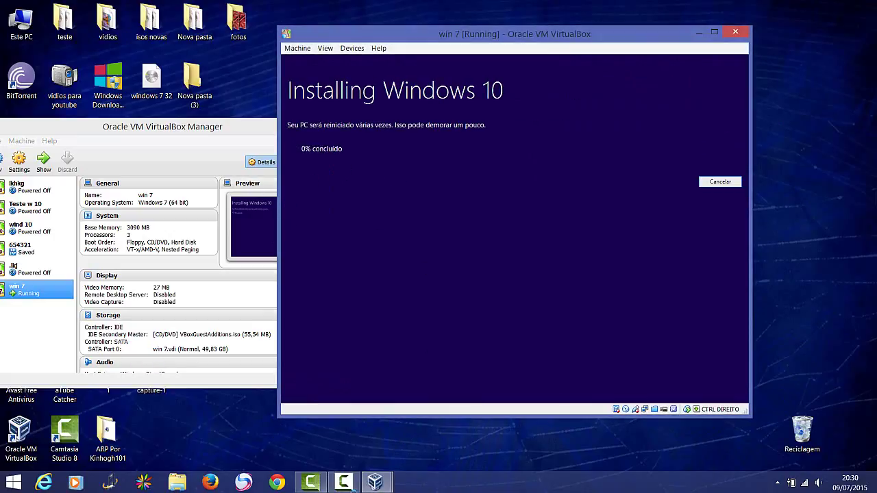
click(345, 484)
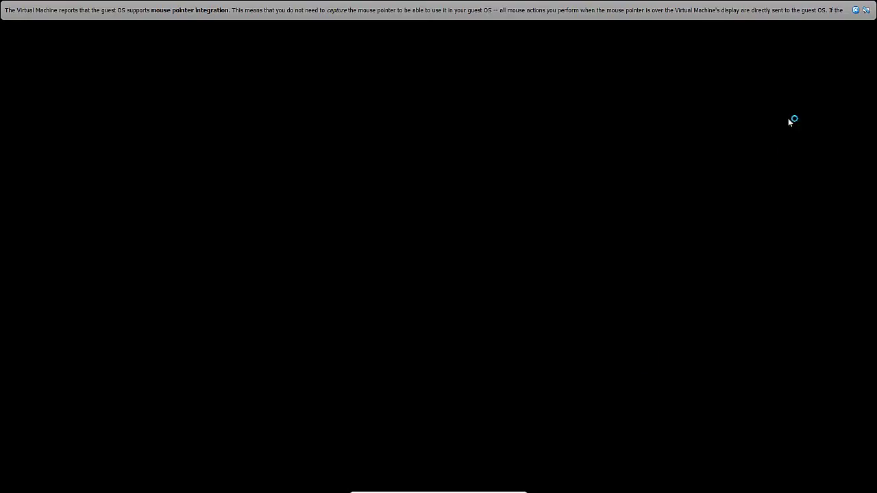
Dismiss the mouse pointer integration message and take the virtual machine out of fullscreen
click(868, 11)
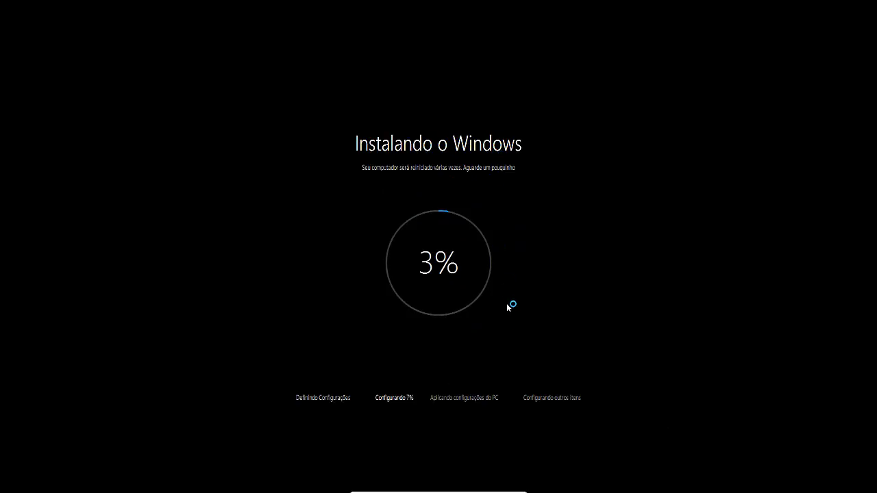
mouse_move(430, 491)
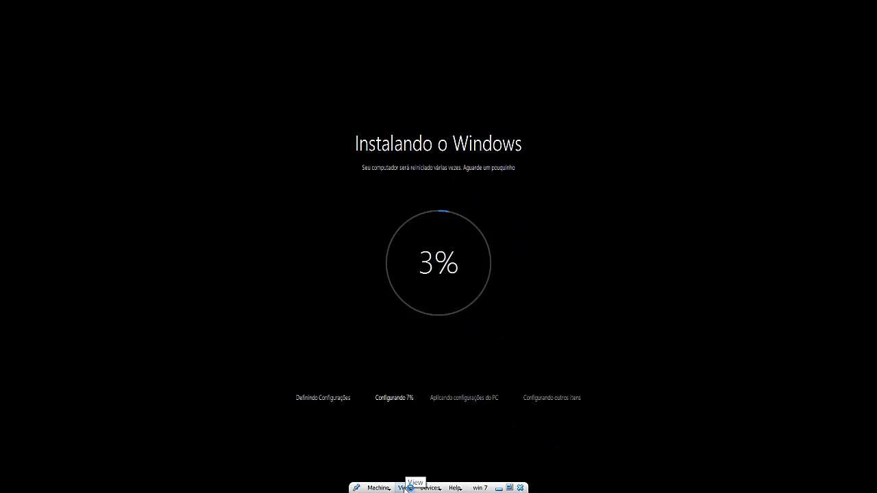
click(407, 488)
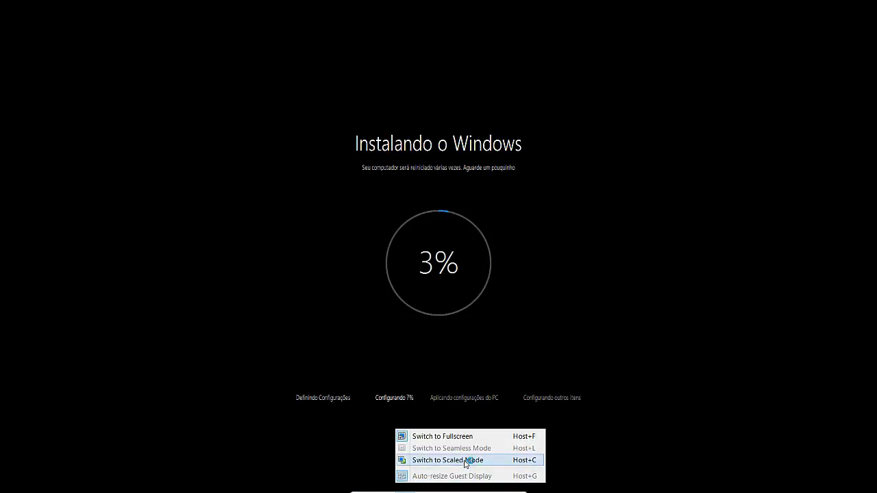
click(403, 437)
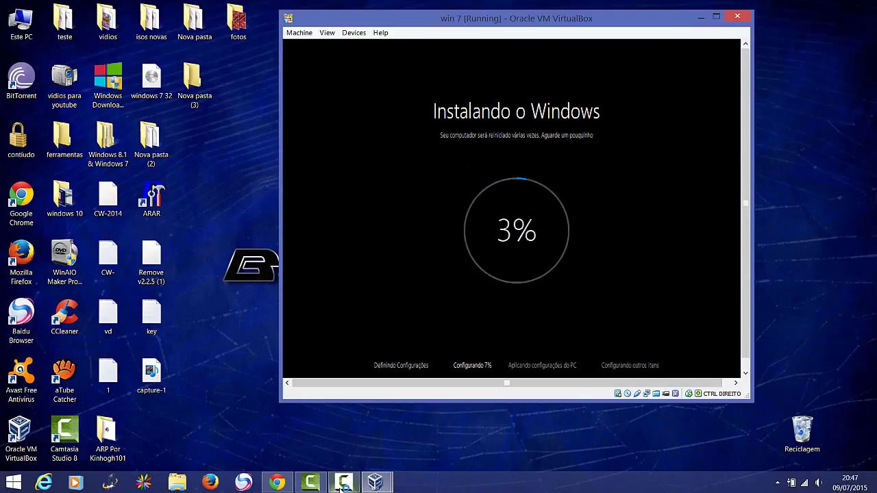
mouse_move(342, 486)
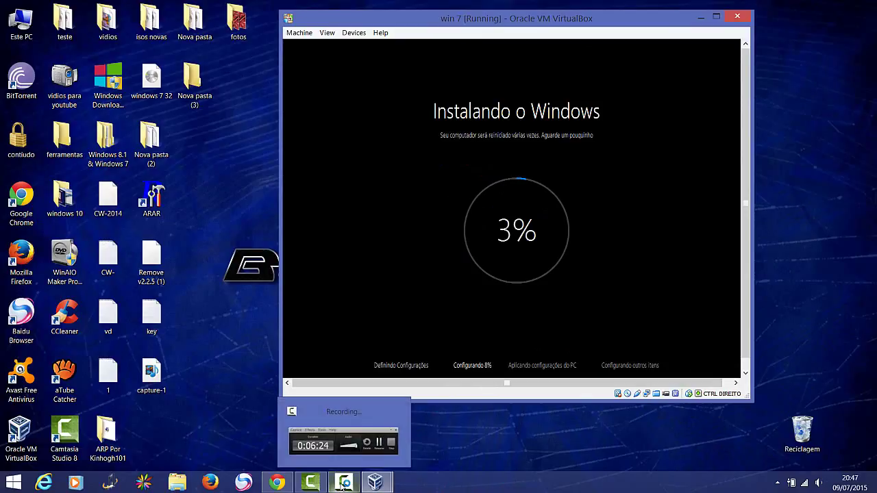
click(345, 485)
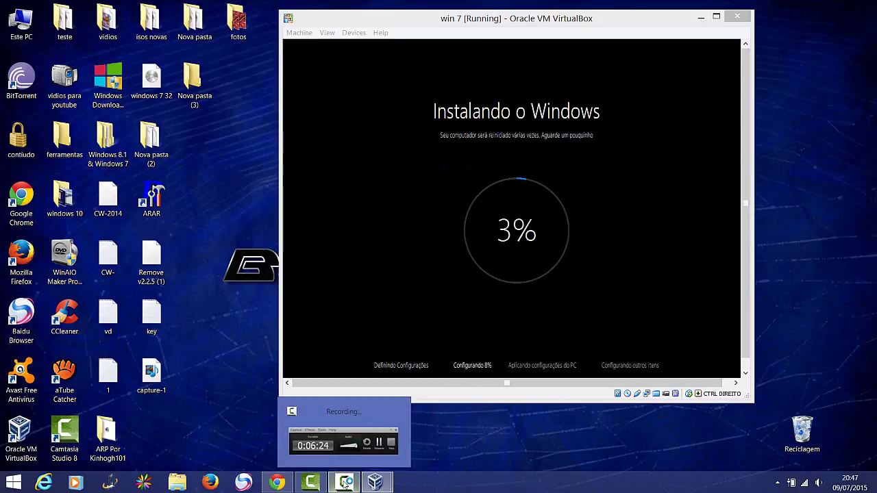
click(832, 442)
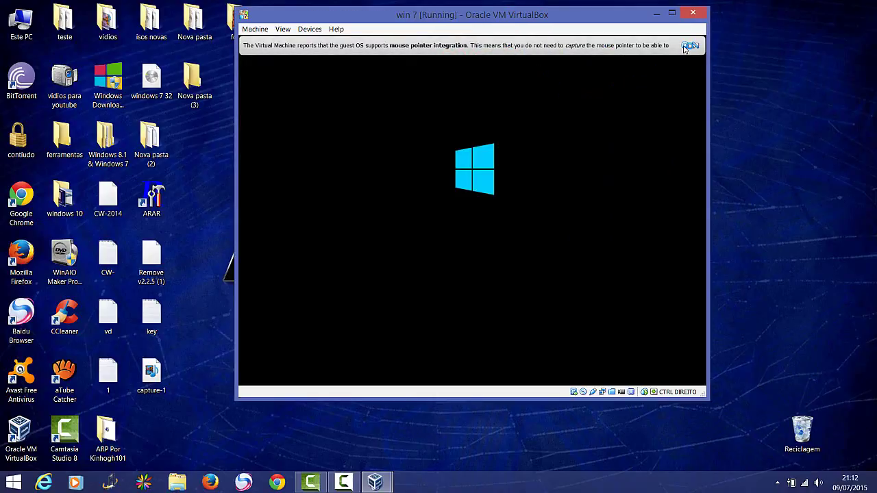
Close the mouse pointer integration message and set up Windows with the express settings
click(684, 45)
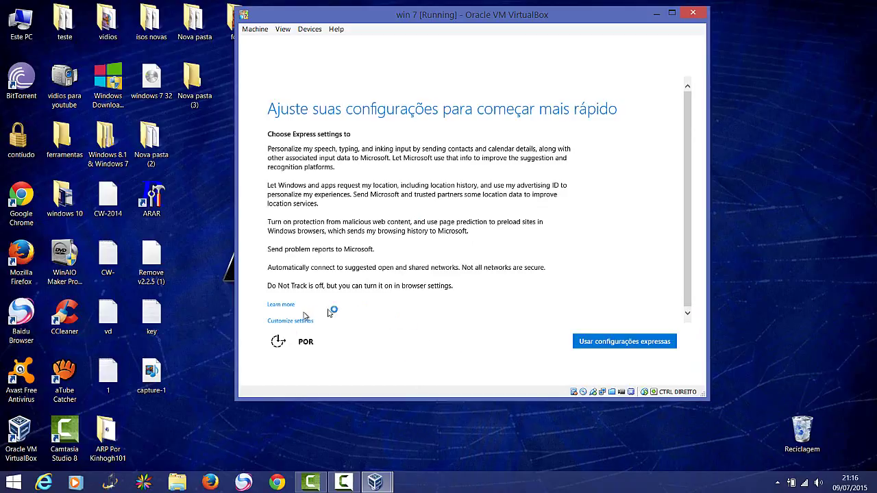
click(617, 342)
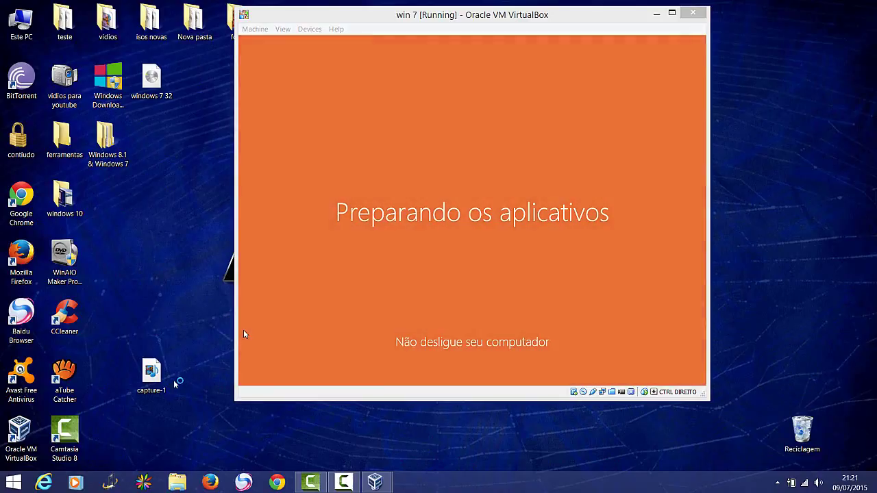
Move the capture-1 file on the host desktop next to the windows 10 folder
drag(170, 378, 135, 194)
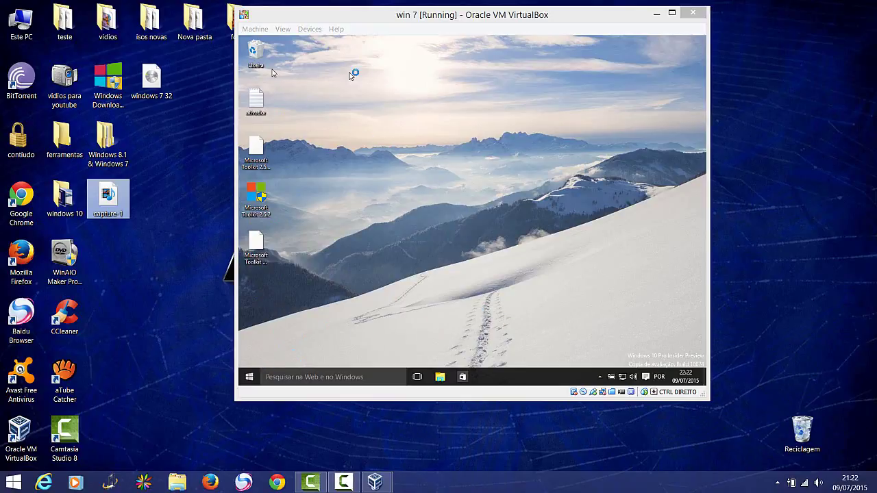
Examine the Start menu of the newly installed Windows 10, including its expanded view, and close it
click(256, 376)
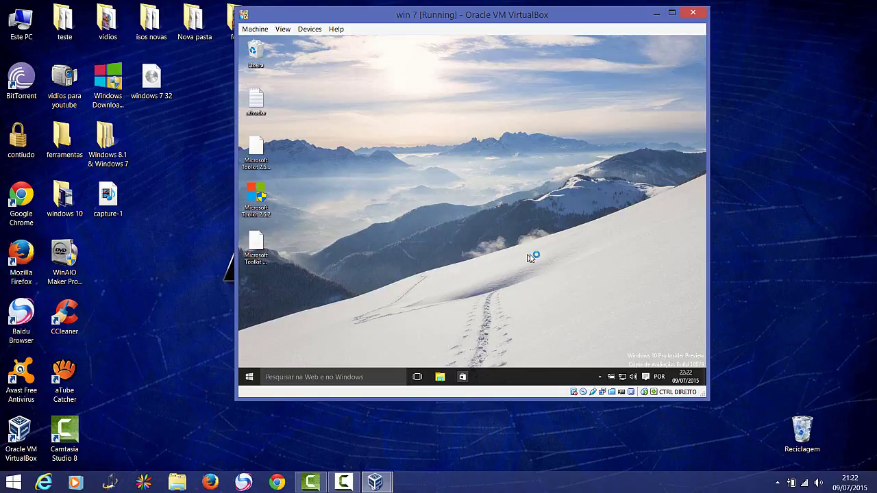
right_click(255, 376)
click(431, 326)
click(247, 373)
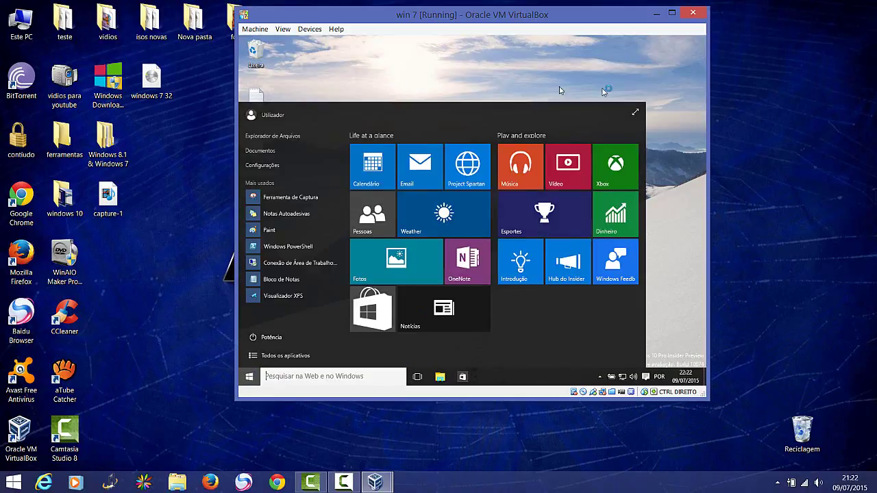
click(637, 112)
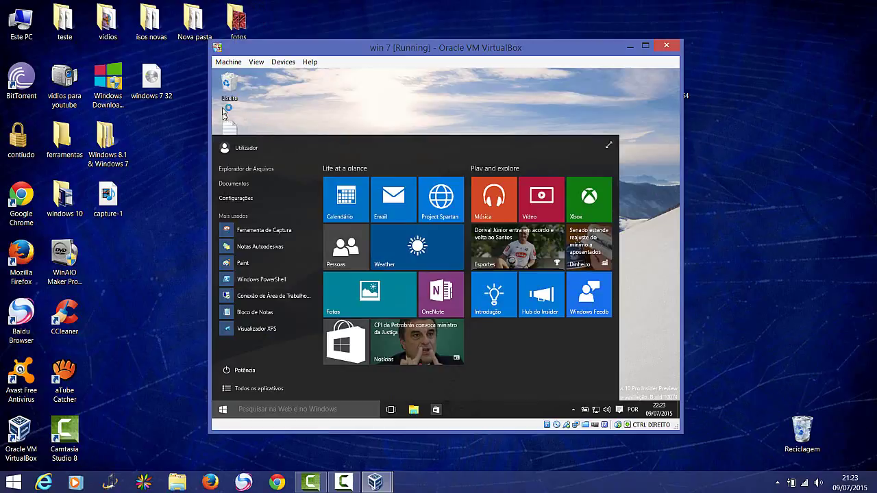
click(577, 109)
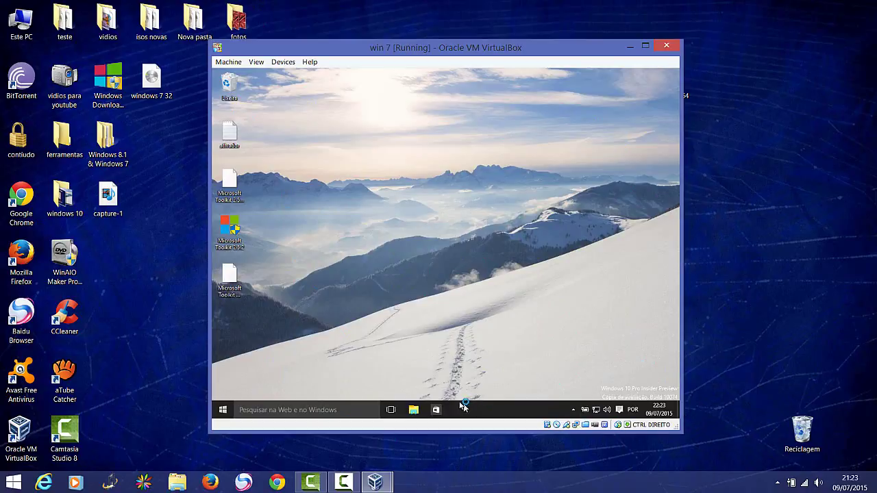
click(356, 484)
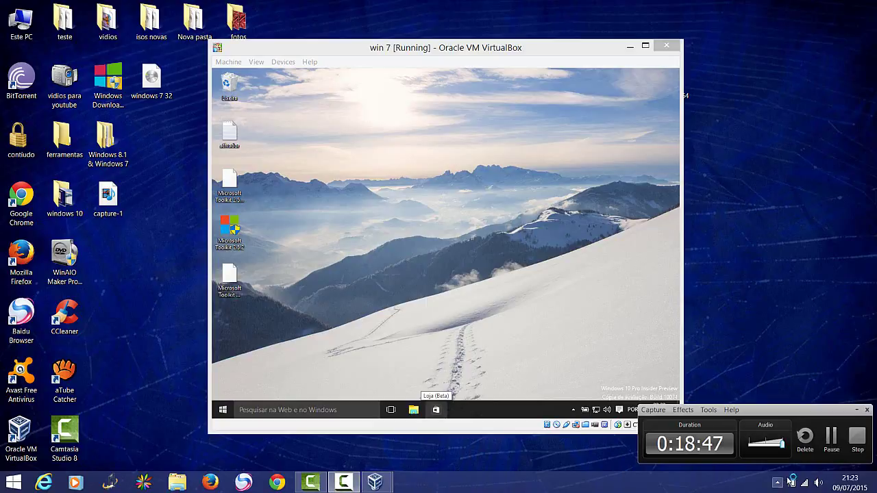